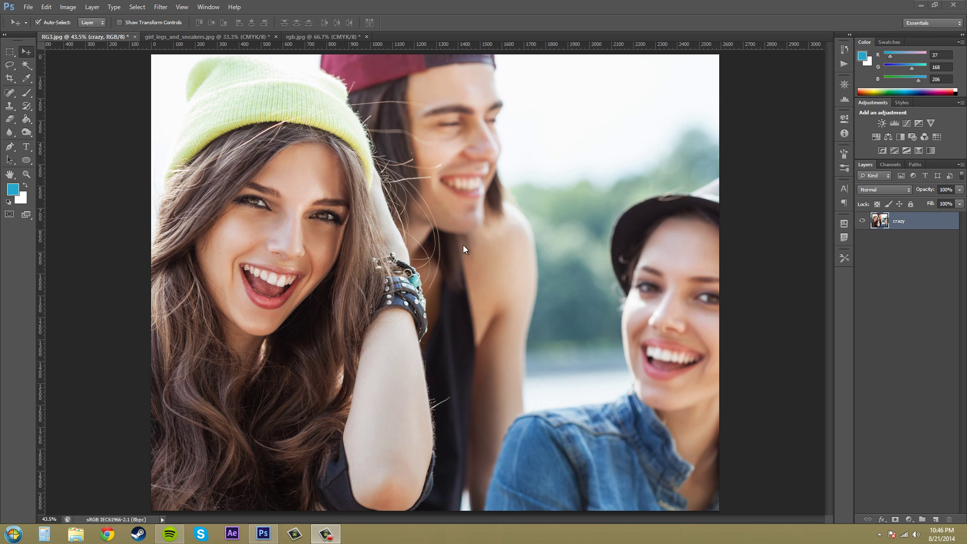
# Convert RG3.jpg to Grayscale mode, discarding its colour information
pyautogui.click(75, 8)
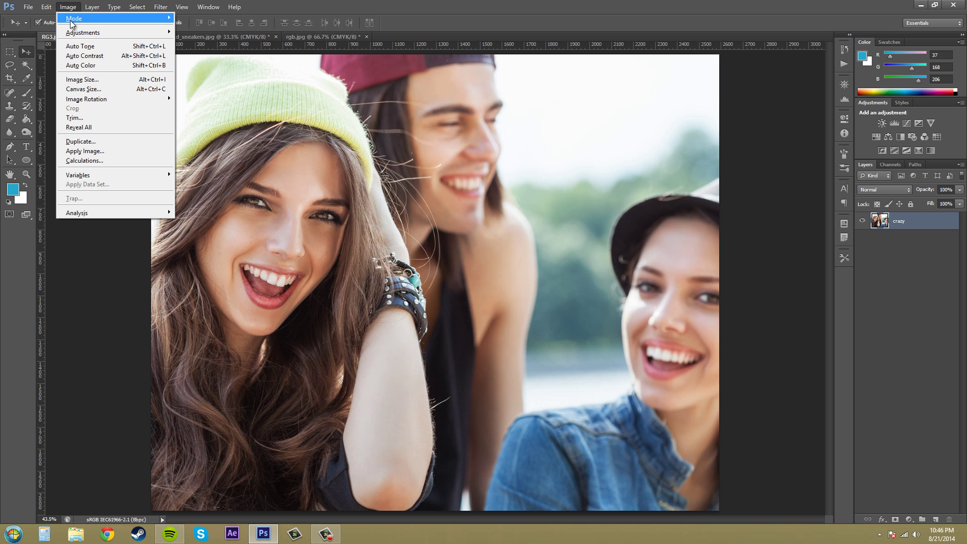
pyautogui.moveTo(74, 19)
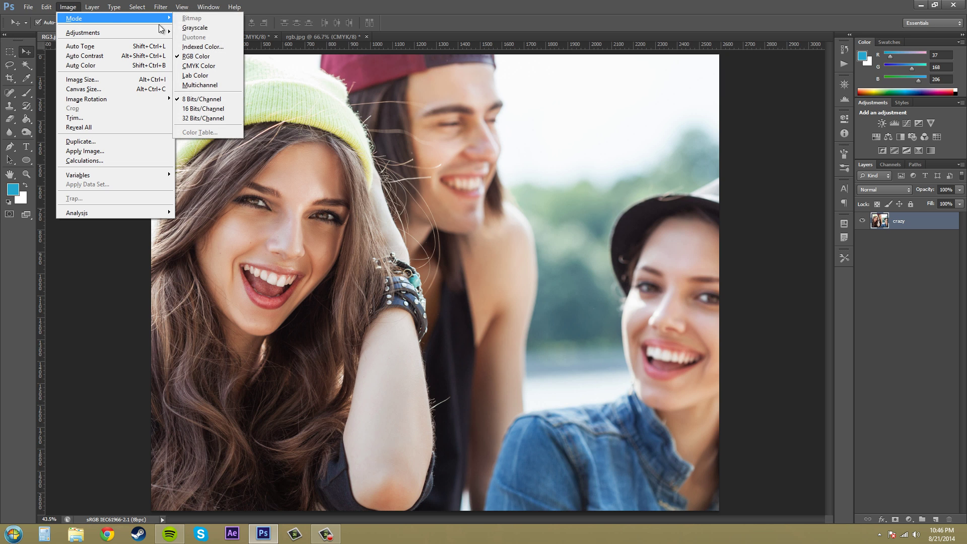
pyautogui.click(210, 27)
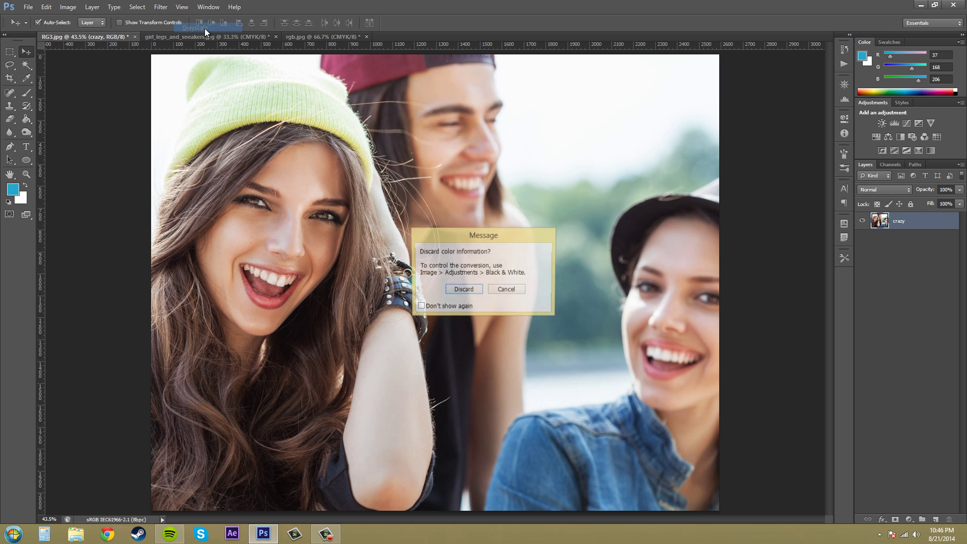
pyautogui.click(464, 290)
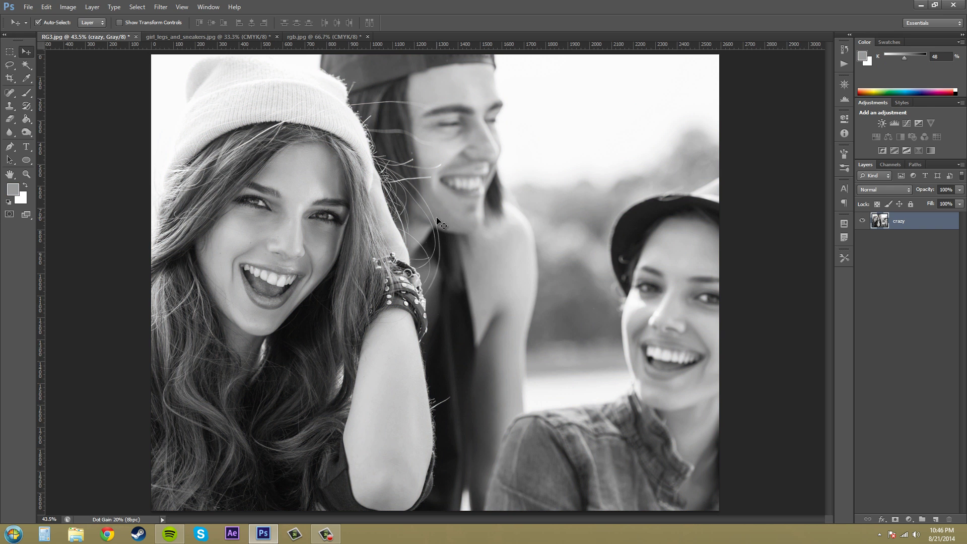
# Flatten and convert the grayscale photo to Bitmap using 50% Threshold at 72 pixels/inch
pyautogui.click(69, 7)
pyautogui.moveTo(76, 20)
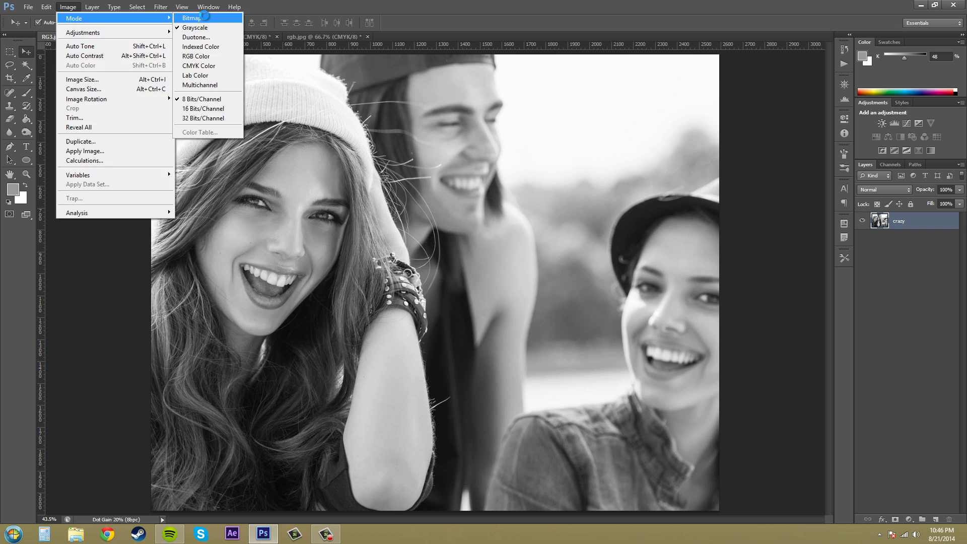
pyautogui.click(193, 18)
pyautogui.click(470, 291)
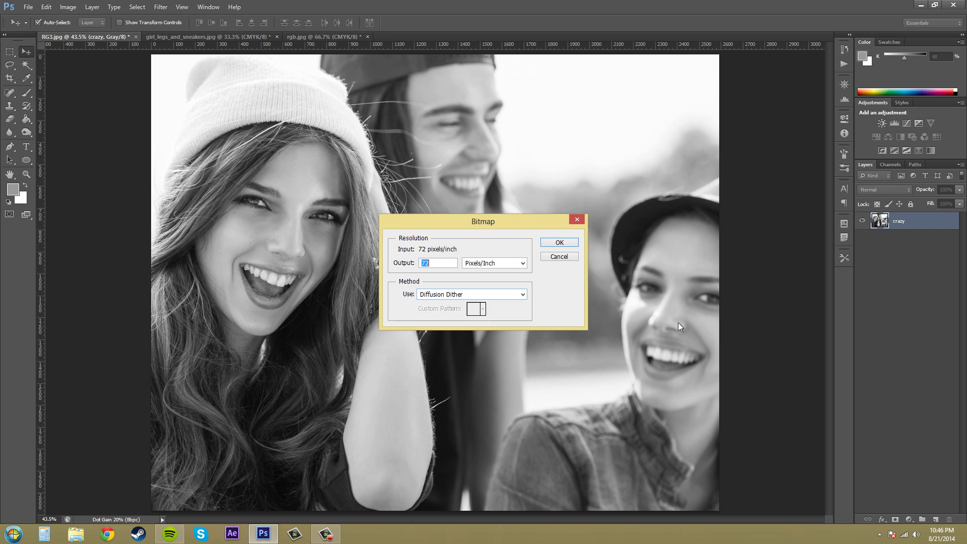
pyautogui.moveTo(504, 226); pyautogui.dragTo(607, 229)
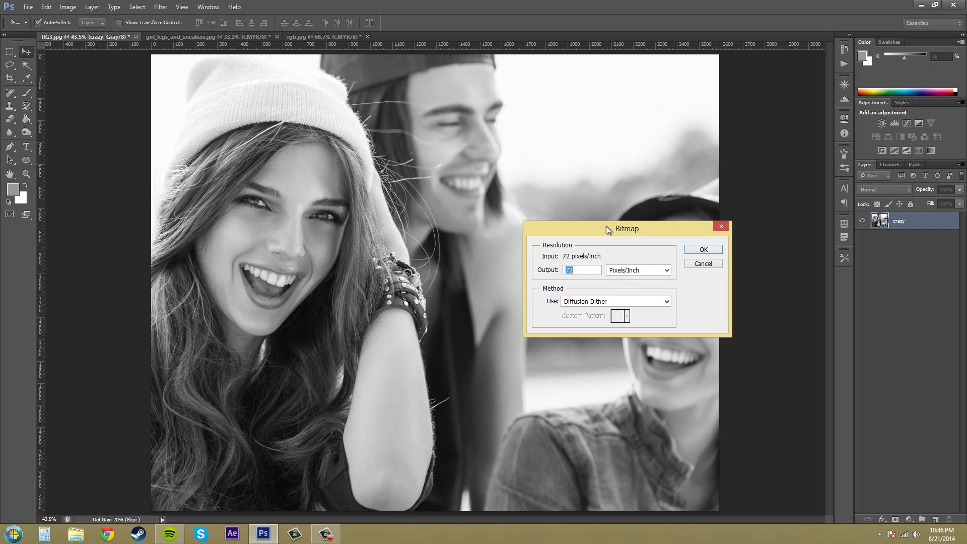
pyautogui.click(595, 300)
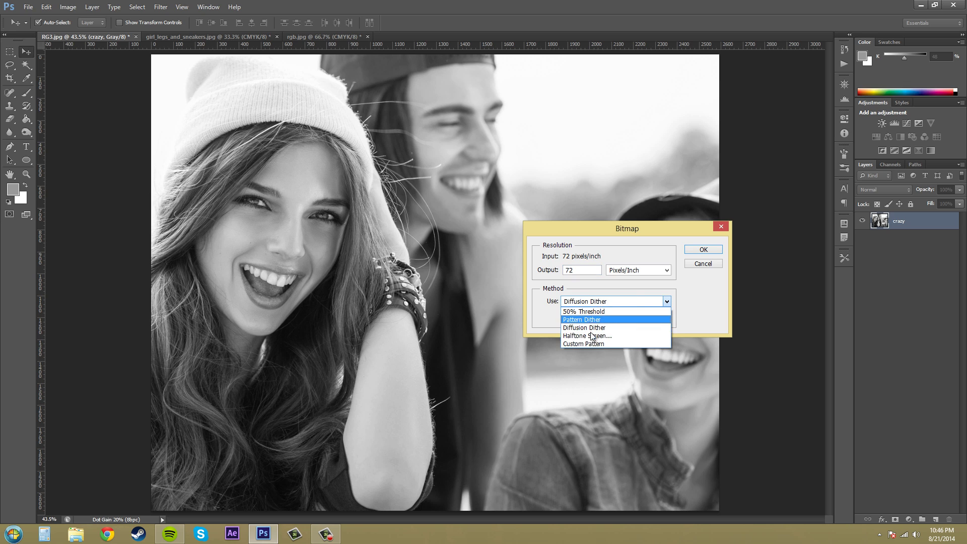
pyautogui.click(595, 324)
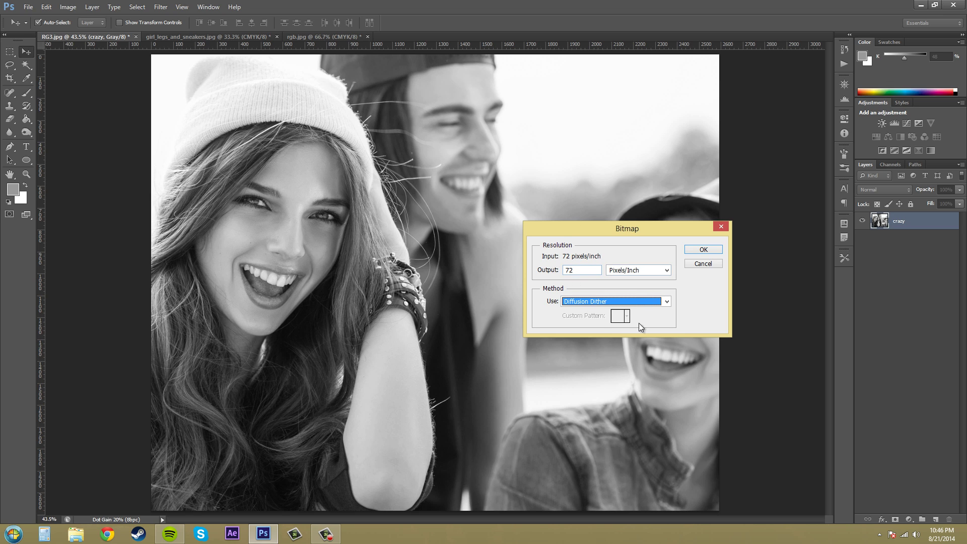
pyautogui.click(667, 302)
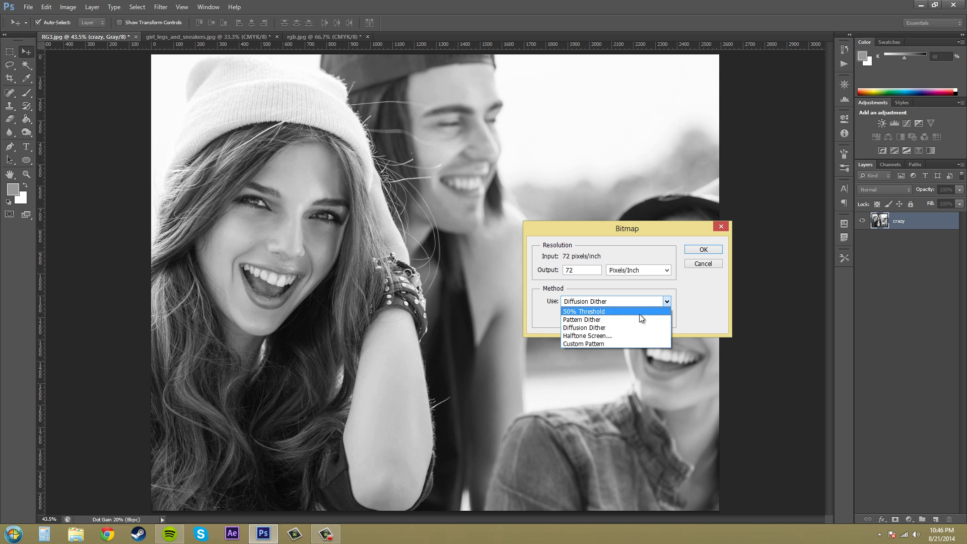
pyautogui.click(599, 312)
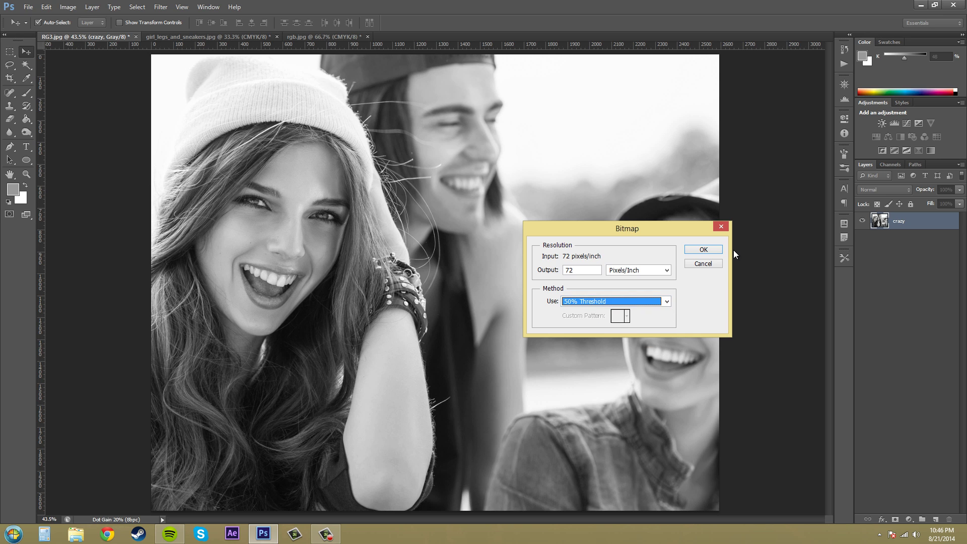
pyautogui.click(705, 250)
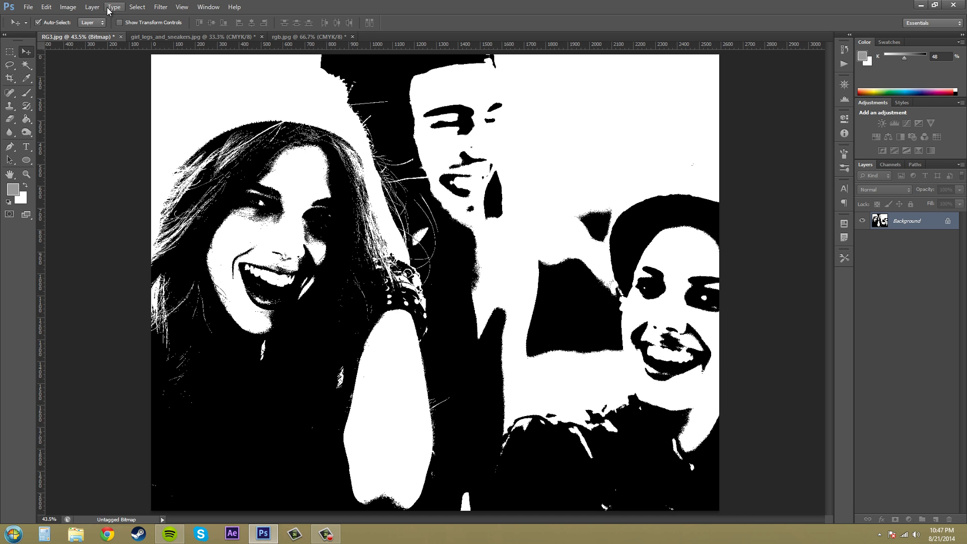
# Undo the 50% Threshold bitmap conversion to restore the grayscale photo
pyautogui.click(68, 7)
pyautogui.moveTo(151, 18)
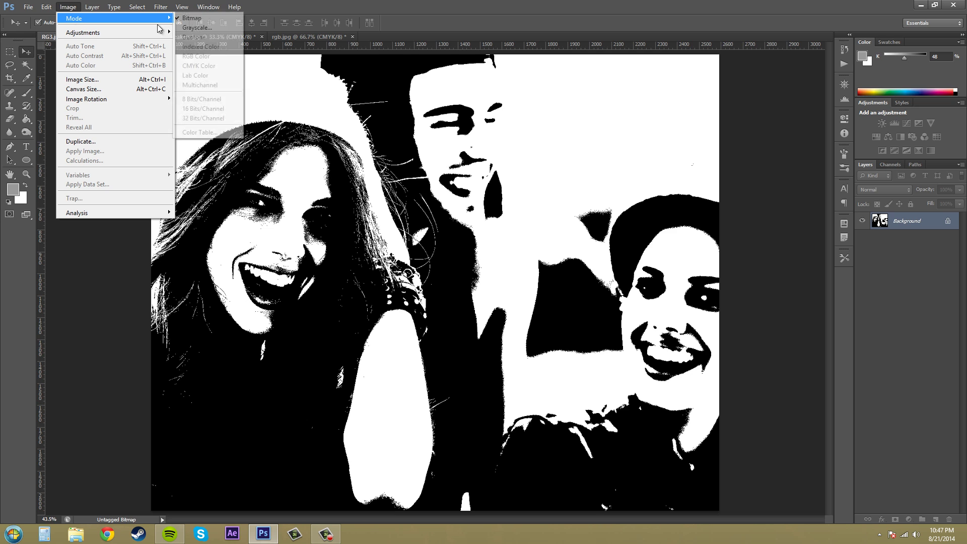
pyautogui.press('Escape')
pyautogui.hotkey('ctrl', 'z')
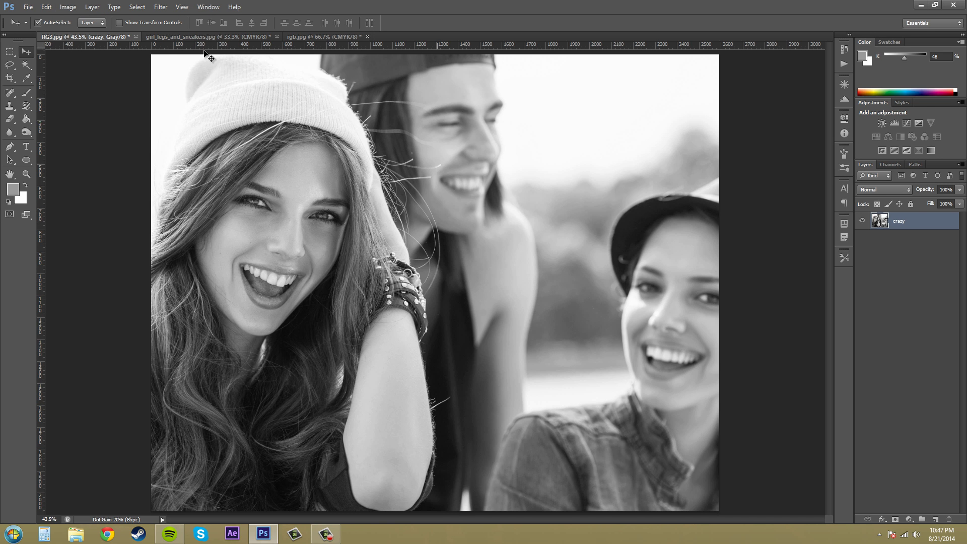
# Flatten and convert the photo to Bitmap using the Pattern Dither method
pyautogui.click(68, 7)
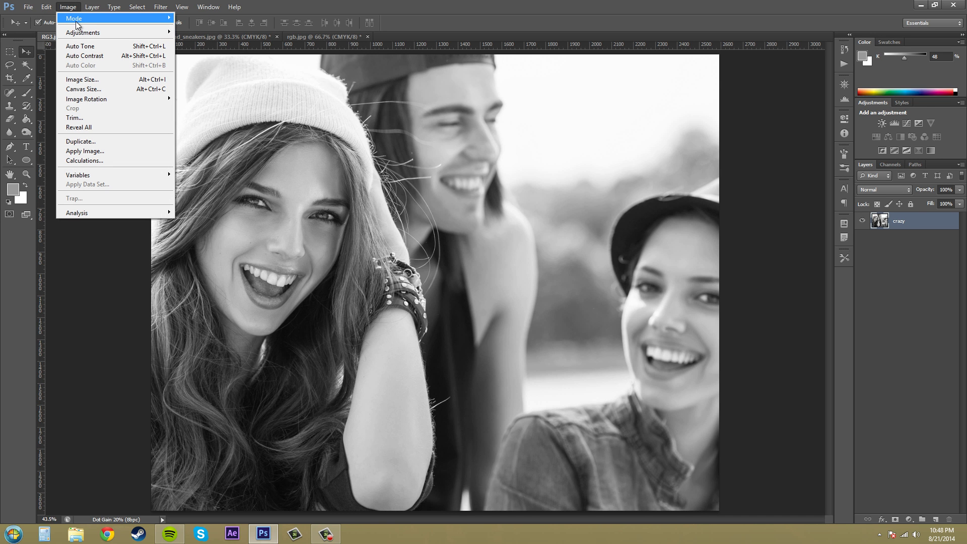
pyautogui.moveTo(76, 21)
pyautogui.click(193, 18)
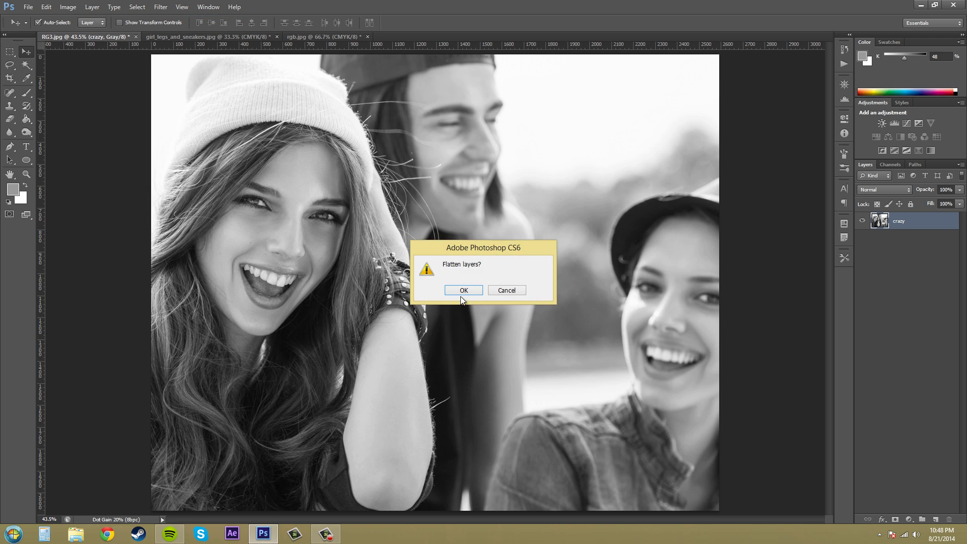
pyautogui.click(462, 291)
pyautogui.click(484, 294)
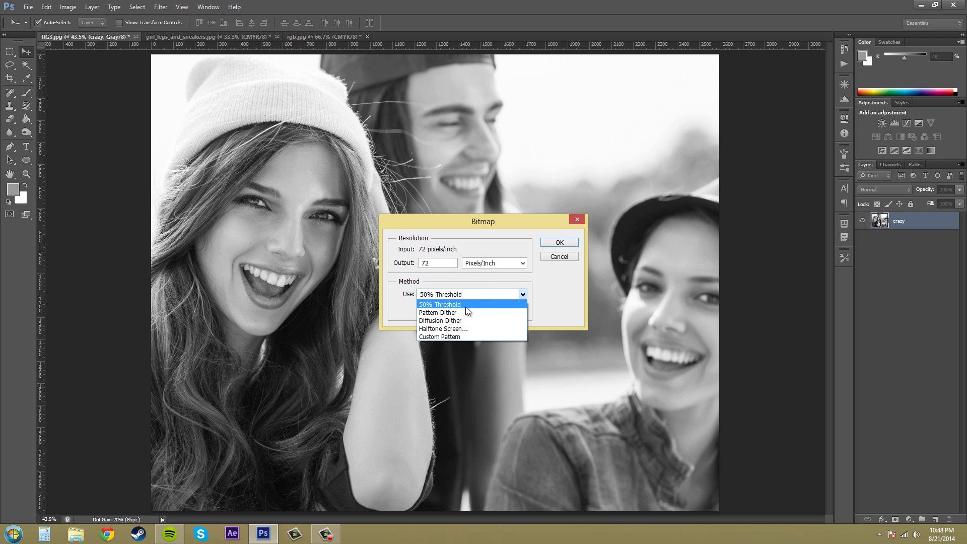
pyautogui.click(466, 306)
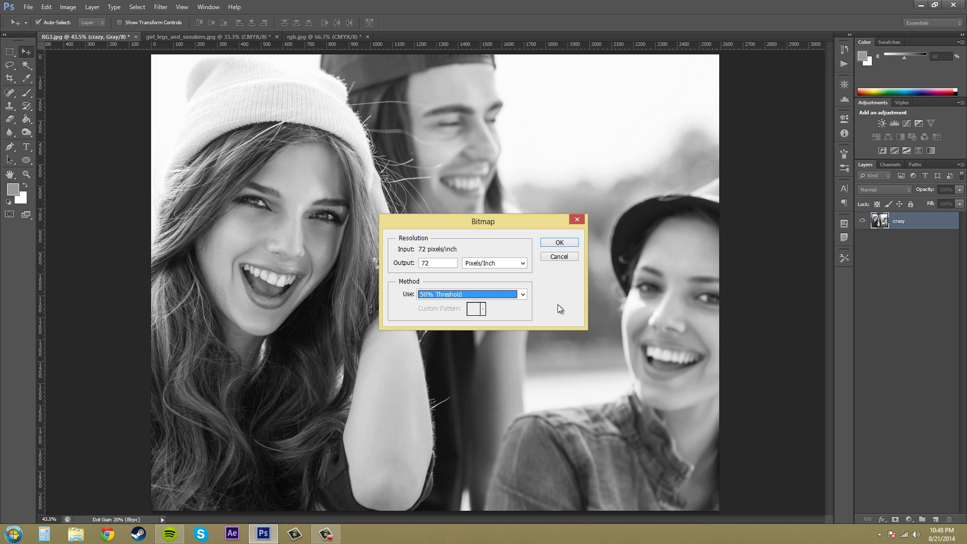
pyautogui.click(523, 296)
pyautogui.click(467, 313)
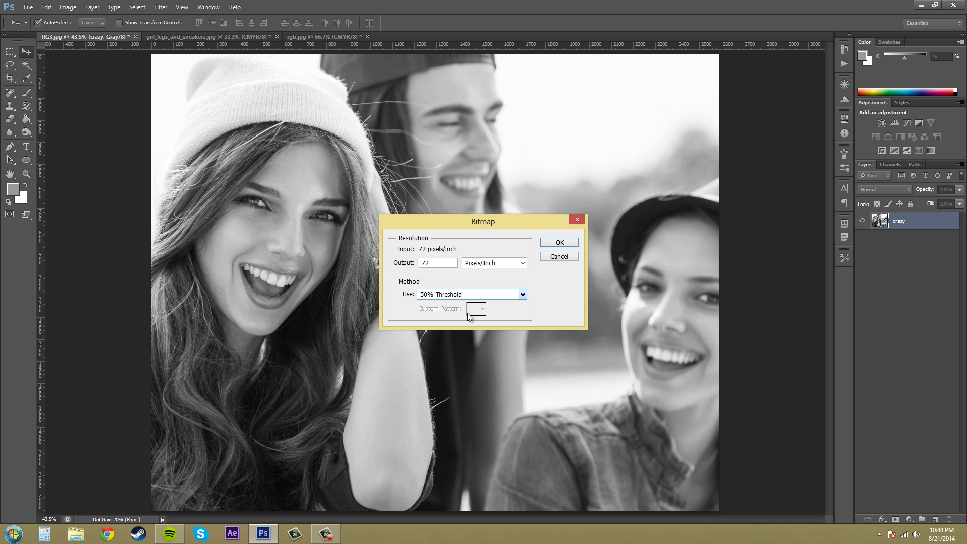
pyautogui.click(560, 243)
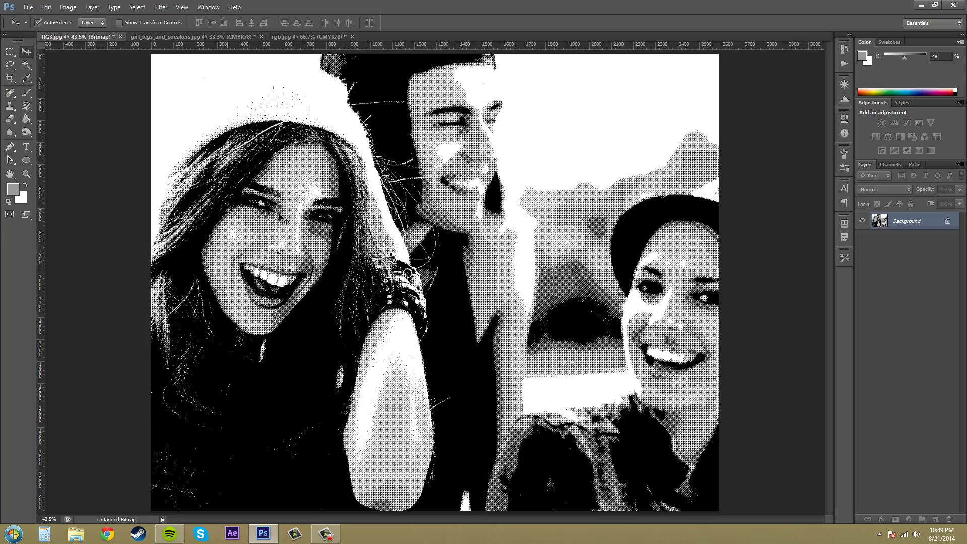
pyautogui.press('z')
pyautogui.moveTo(443, 99); pyautogui.dragTo(447, 182)
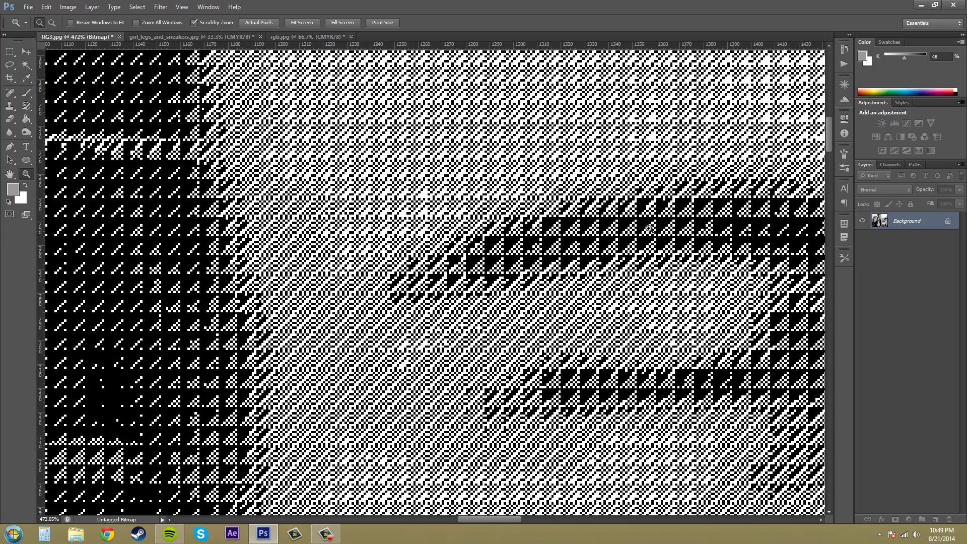
pyautogui.moveTo(680, 314); pyautogui.dragTo(614, 336)
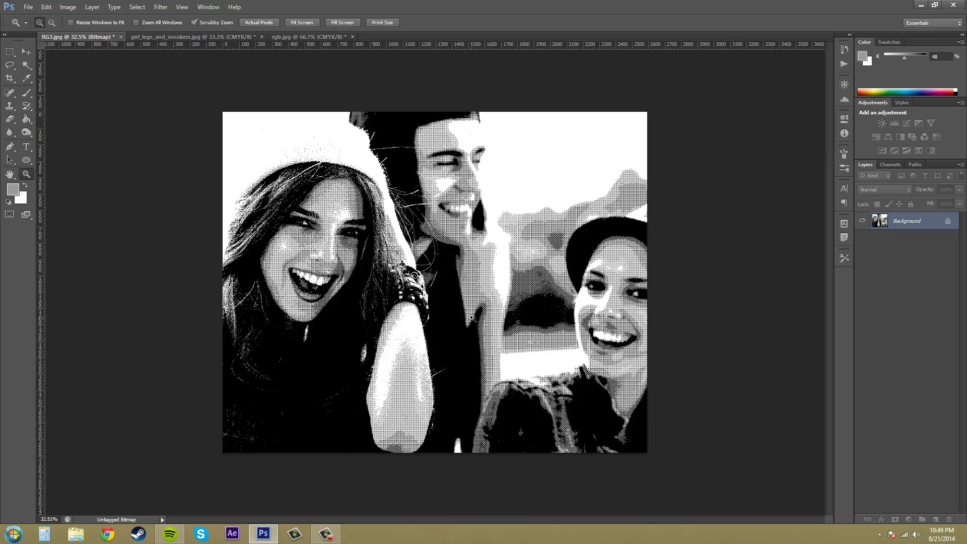
pyautogui.moveTo(471, 317)
pyautogui.mouseDown()
pyautogui.moveTo(493, 315)
pyautogui.moveTo(482, 311)
pyautogui.mouseUp()
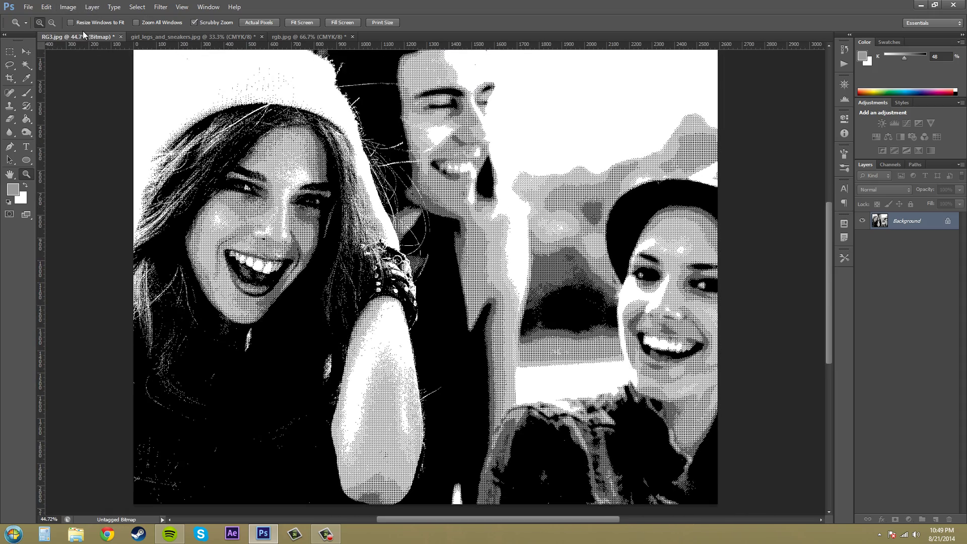
# Undo the Pattern Dither result and reconvert to Bitmap with Diffusion Dither at 72 pixels/inch
pyautogui.hotkey('ctrl', 'z')
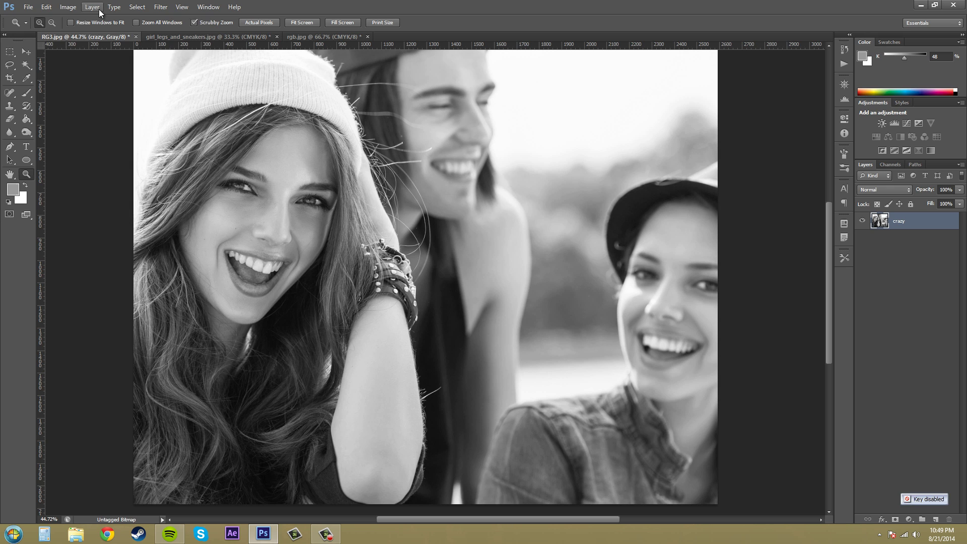
pyautogui.click(98, 9)
pyautogui.moveTo(68, 7)
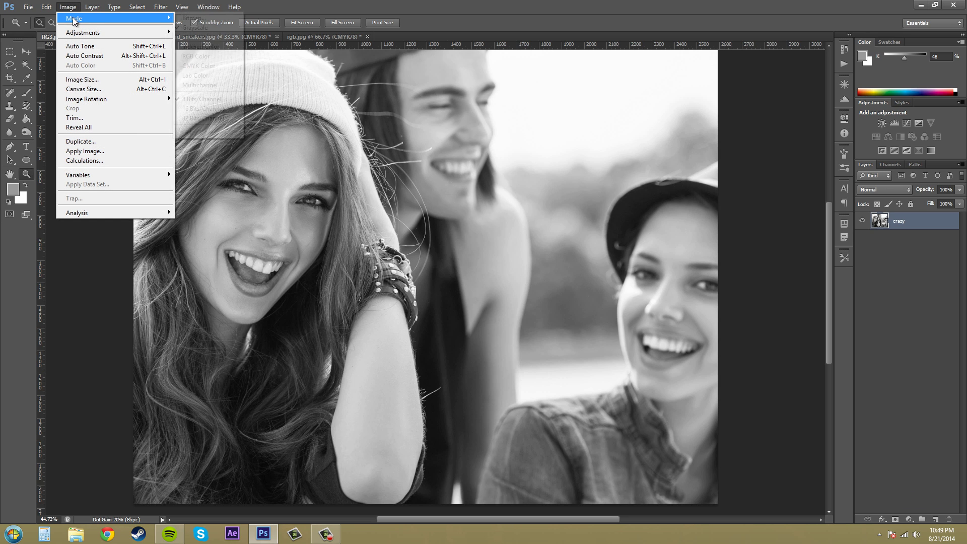
pyautogui.click(194, 19)
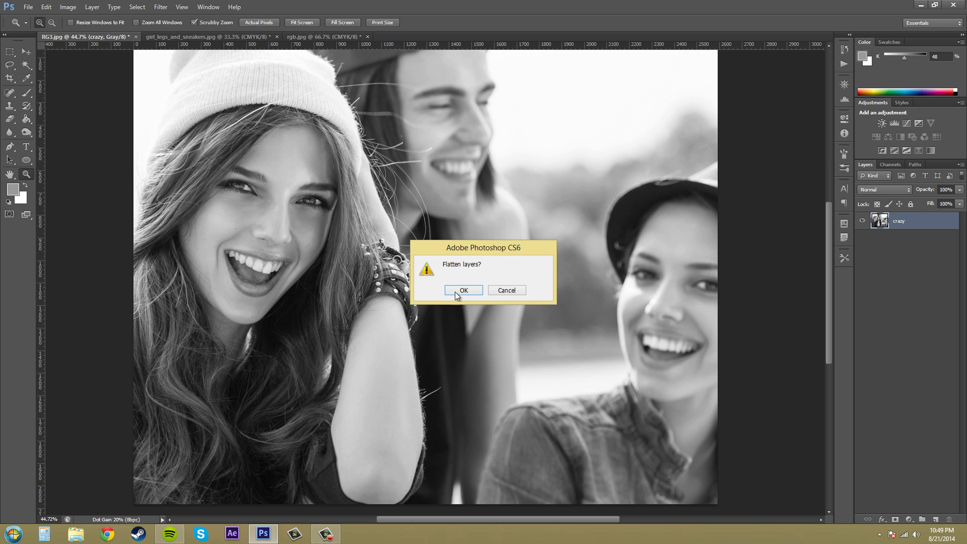
pyautogui.click(455, 293)
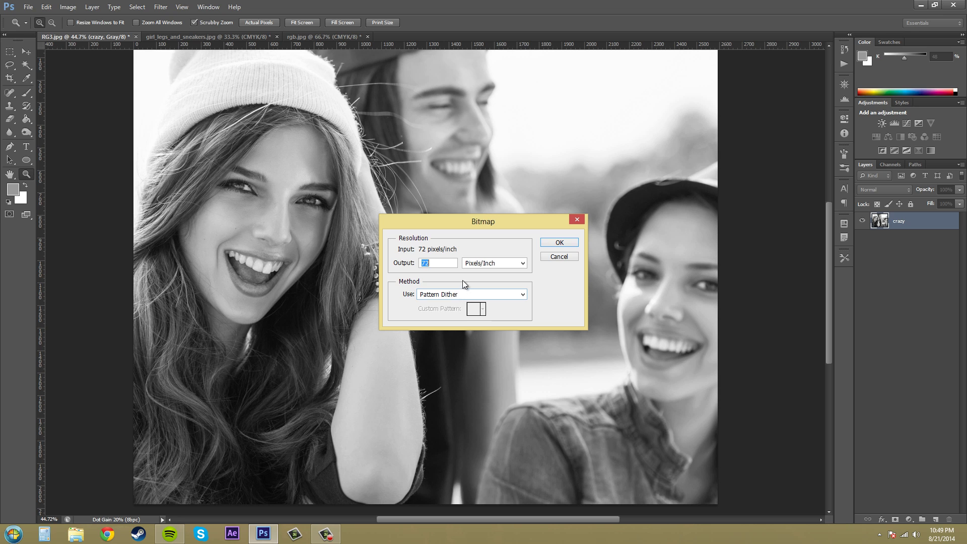
pyautogui.click(514, 294)
pyautogui.click(491, 321)
pyautogui.click(554, 246)
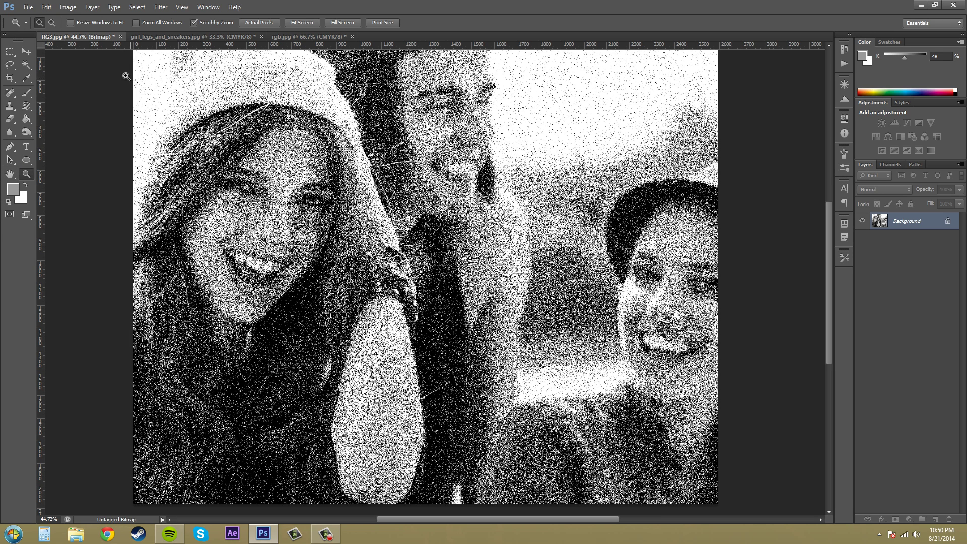
# Undo the Diffusion Dither result and start a Bitmap conversion using Halftone Screen
pyautogui.hotkey('ctrl', 'z')
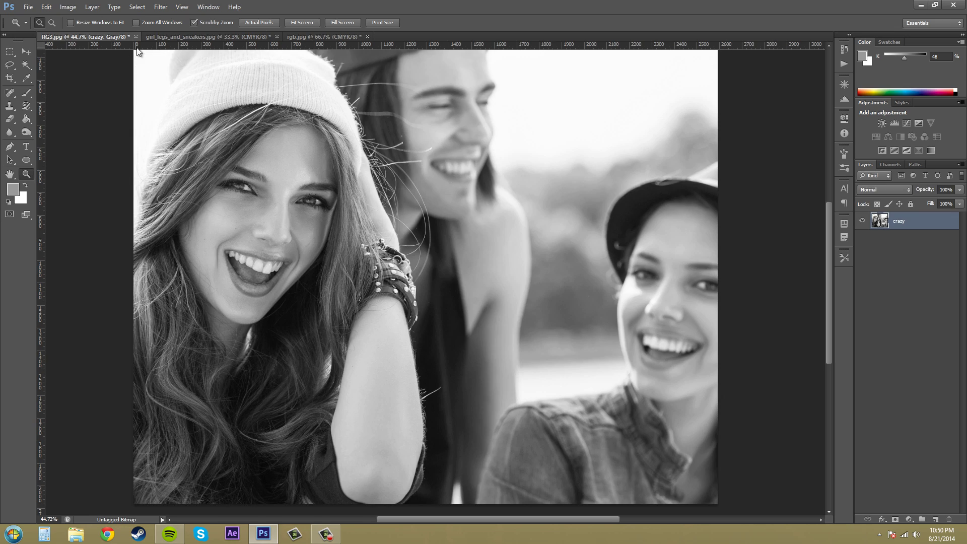
pyautogui.click(68, 8)
pyautogui.moveTo(80, 18)
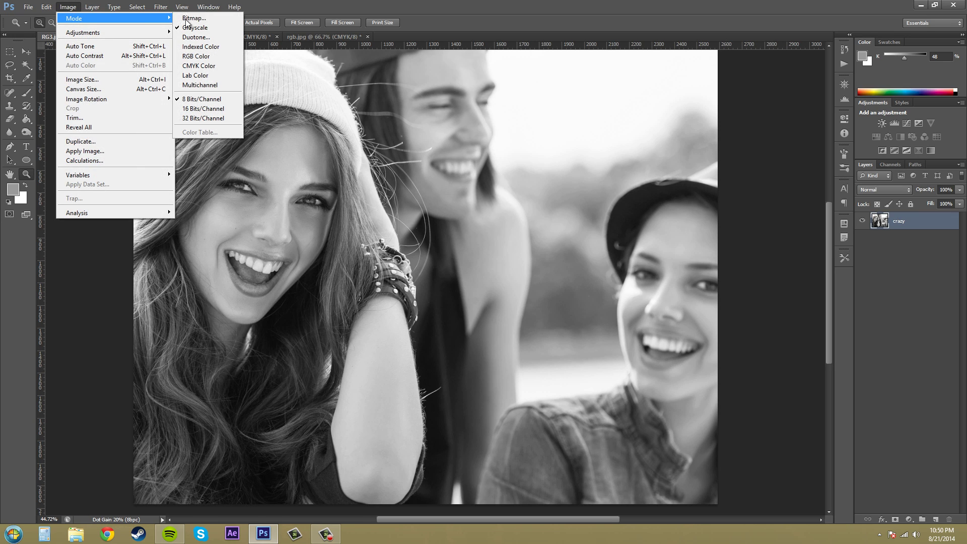
pyautogui.click(193, 25)
pyautogui.click(455, 292)
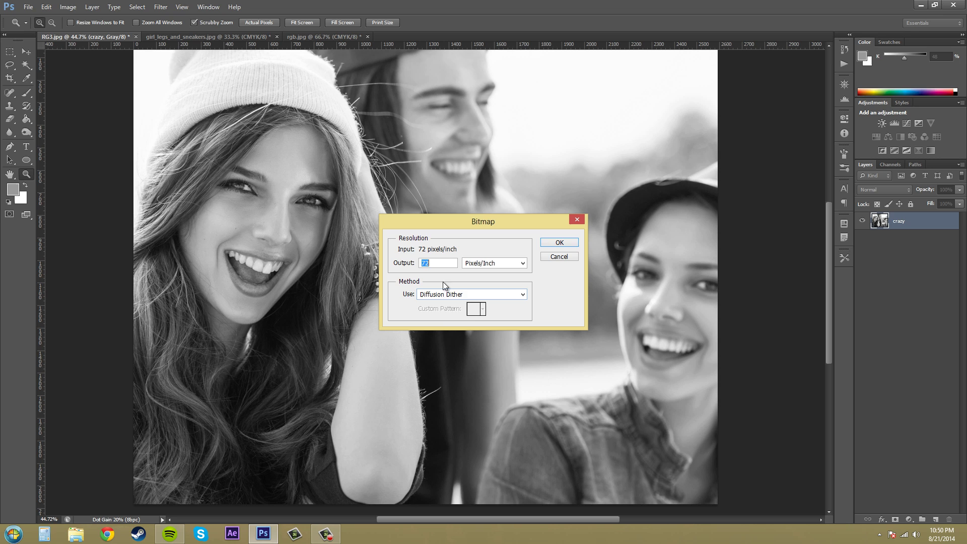
pyautogui.click(449, 295)
pyautogui.click(448, 327)
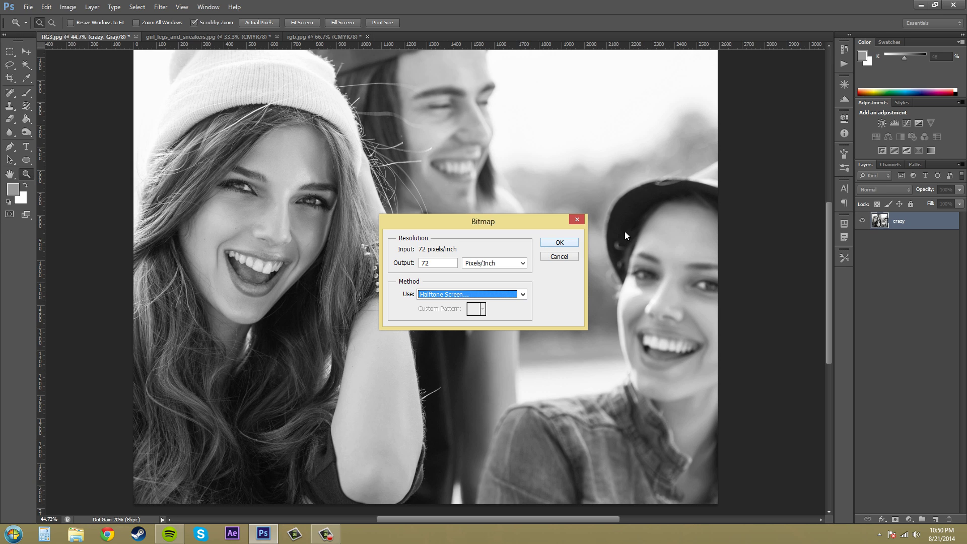
pyautogui.click(560, 243)
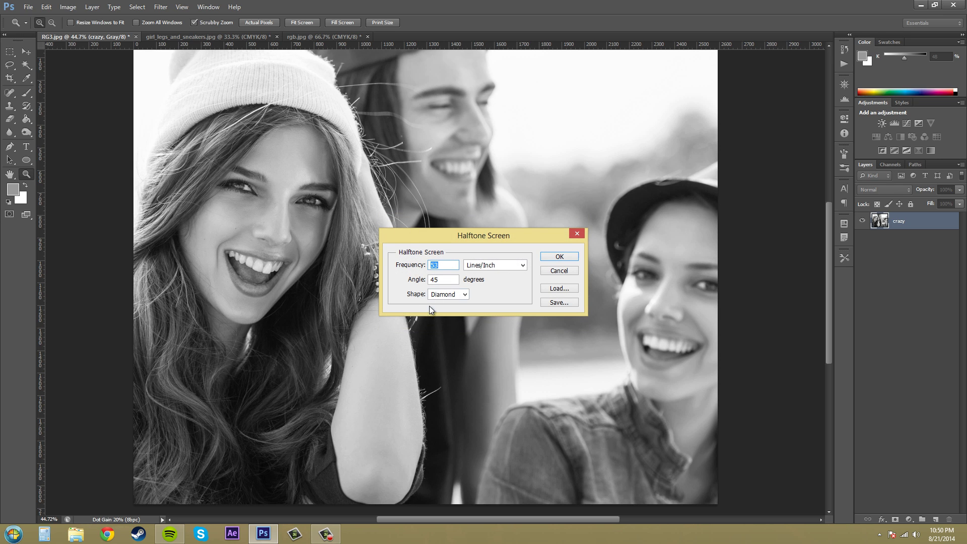
# Pick a halftone dot shape, apply the Halftone Screen conversion, then undo it
pyautogui.moveTo(491, 237); pyautogui.dragTo(446, 234)
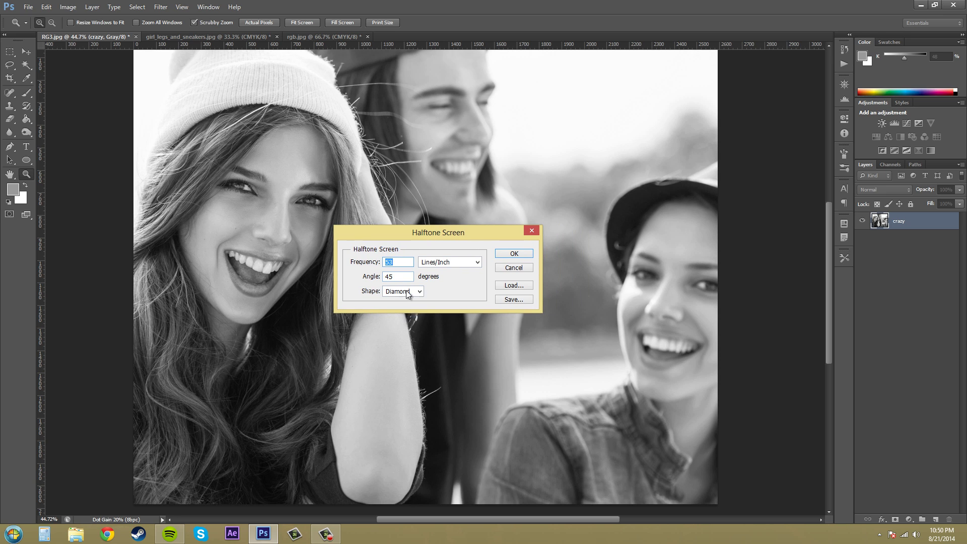
pyautogui.click(405, 290)
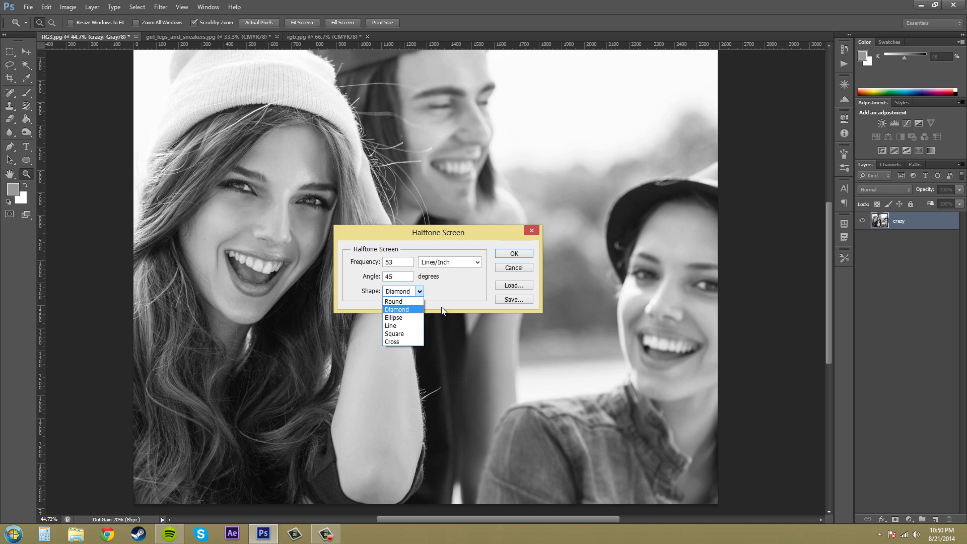
pyautogui.click(409, 301)
pyautogui.click(514, 253)
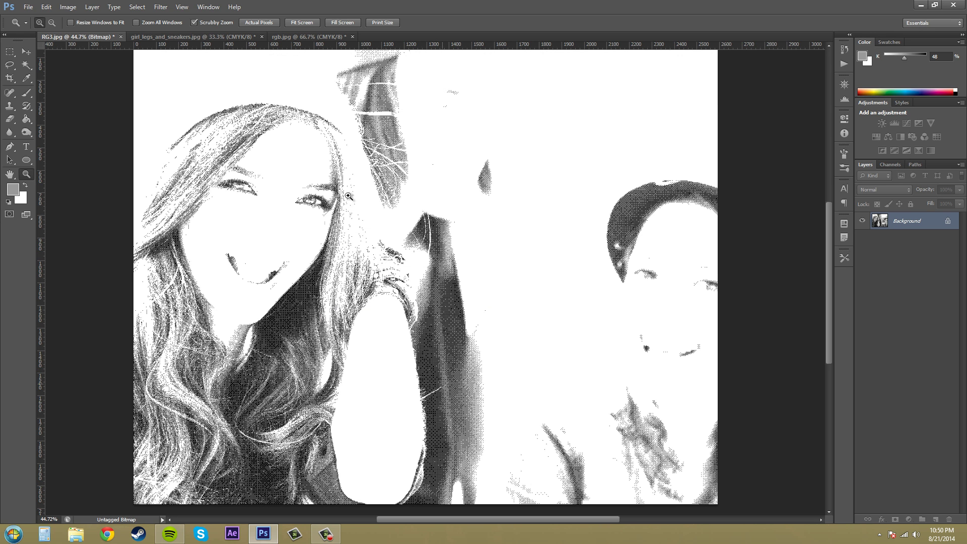
pyautogui.hotkey('ctrl', 'z')
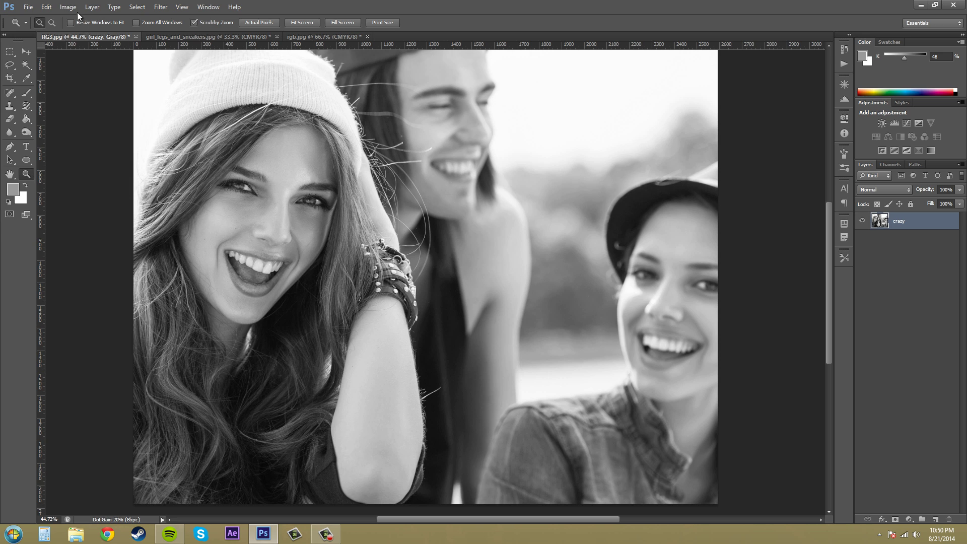
# Flatten and start a Bitmap conversion with the Halftone Screen method
pyautogui.click(68, 7)
pyautogui.moveTo(151, 18)
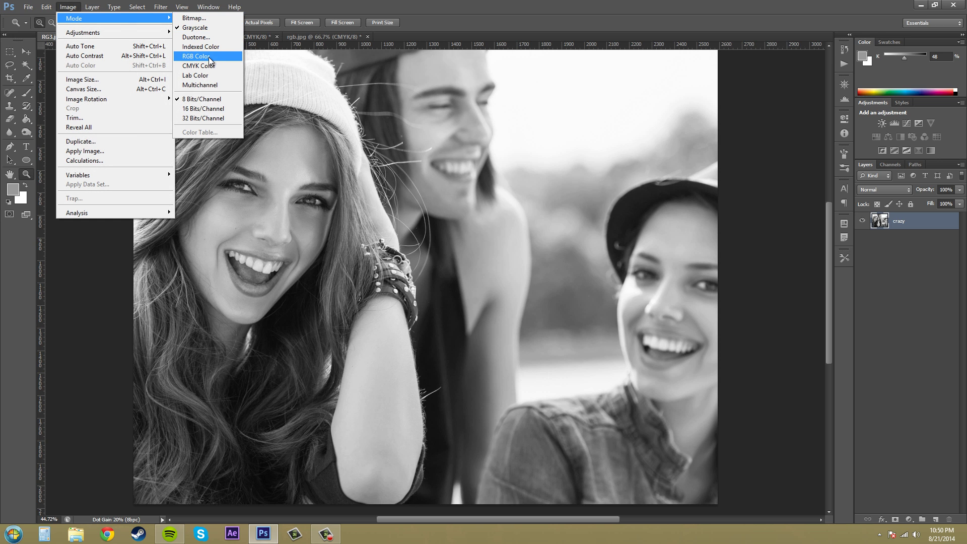
pyautogui.click(202, 18)
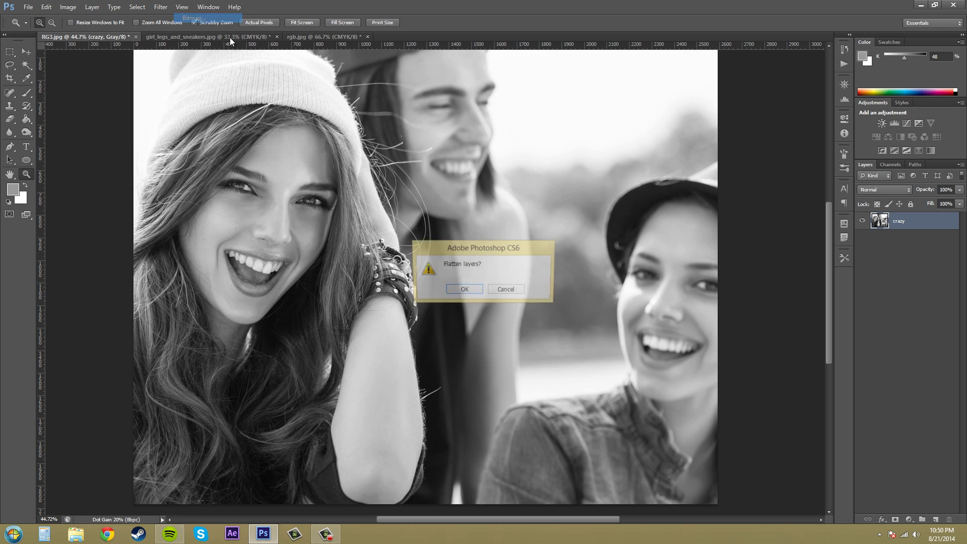
pyautogui.click(463, 290)
pyautogui.click(469, 294)
pyautogui.click(450, 336)
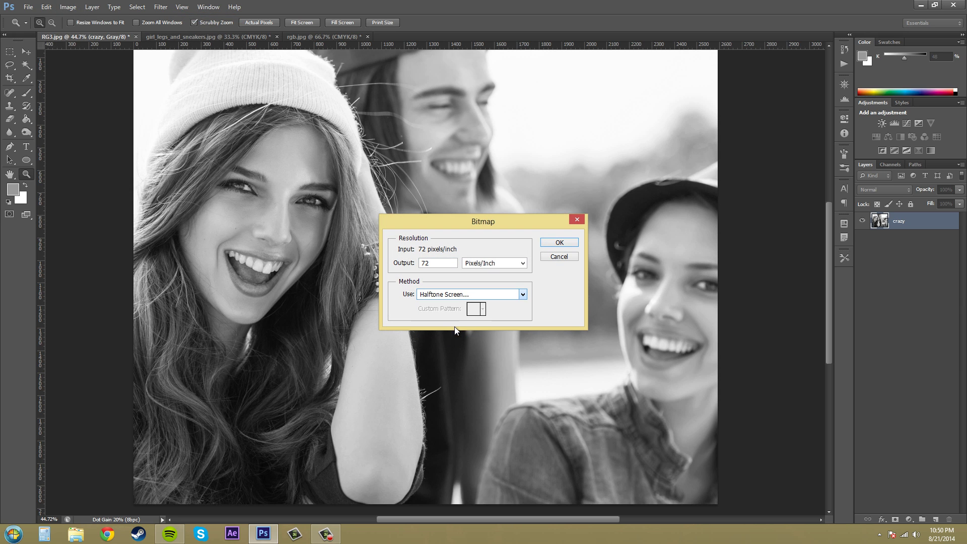
pyautogui.click(557, 242)
# Apply a Line-shape halftone at 53 frequency and 45°, then undo it
pyautogui.click(446, 294)
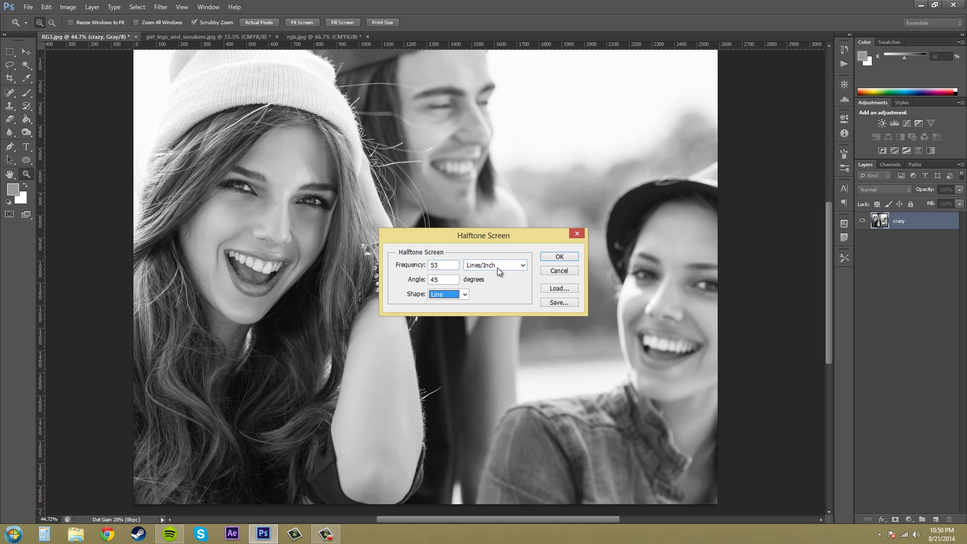
pyautogui.click(559, 256)
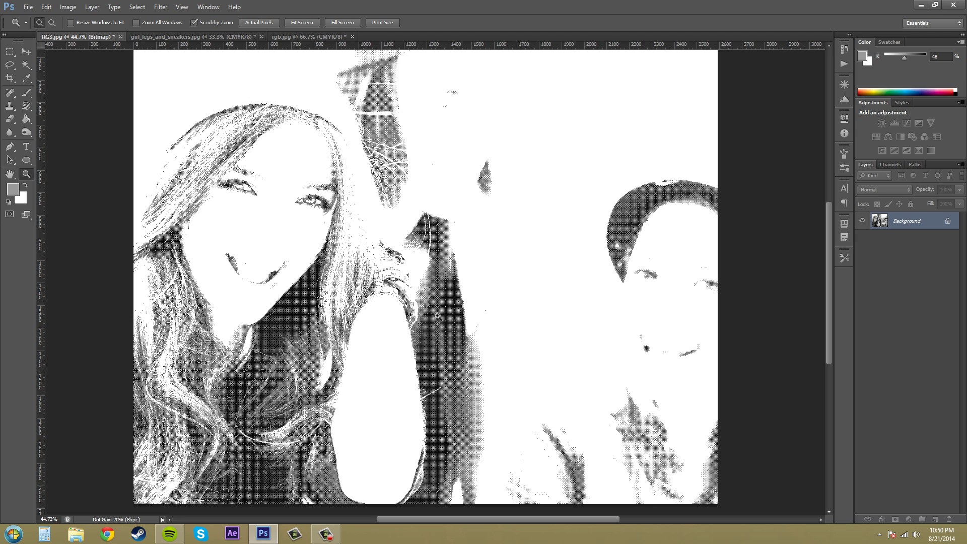
pyautogui.hotkey('ctrl', 'z')
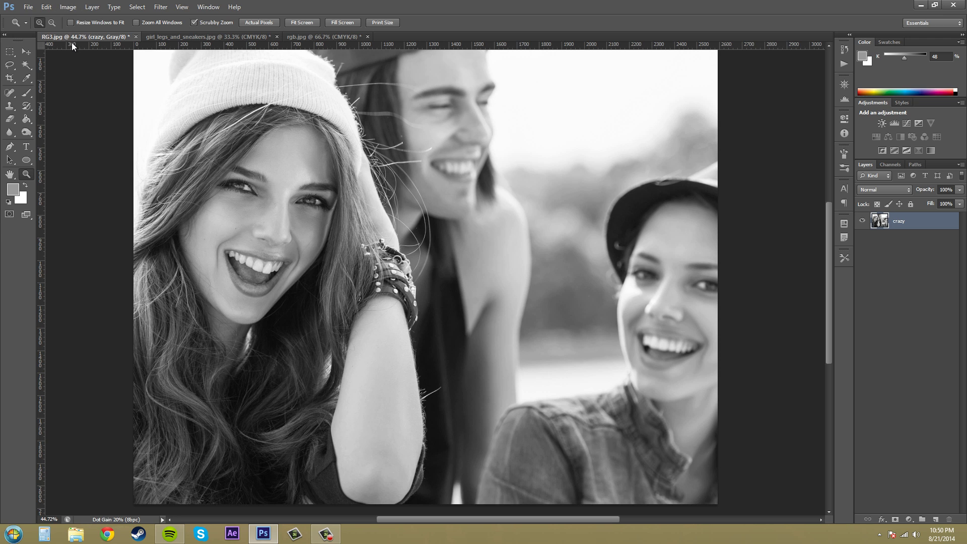
# Flatten and start a Bitmap conversion using the Custom Pattern method
pyautogui.click(73, 10)
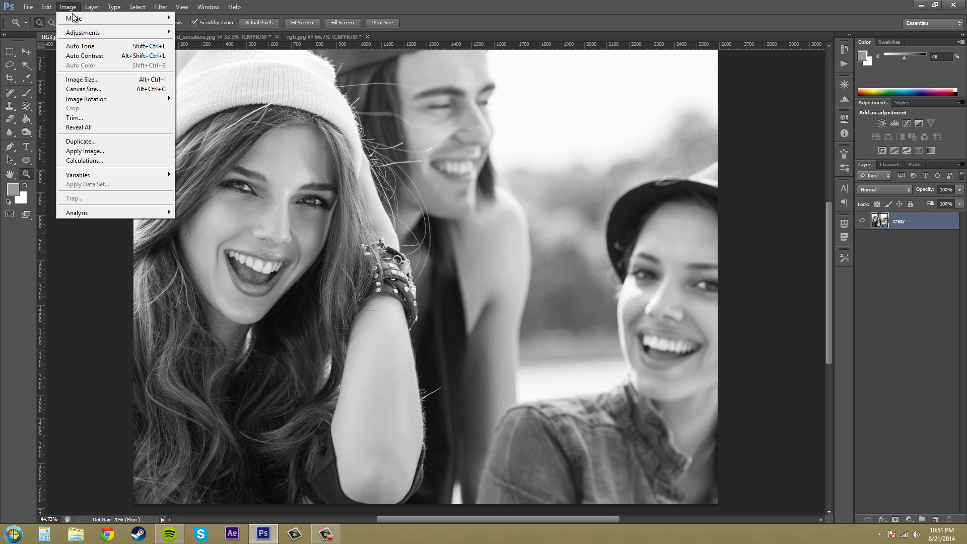
pyautogui.moveTo(74, 19)
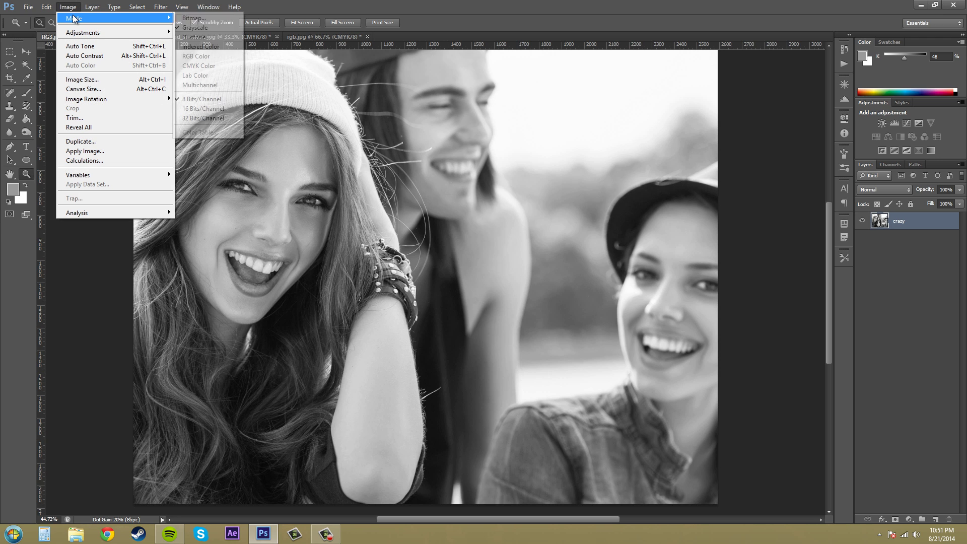
pyautogui.click(186, 18)
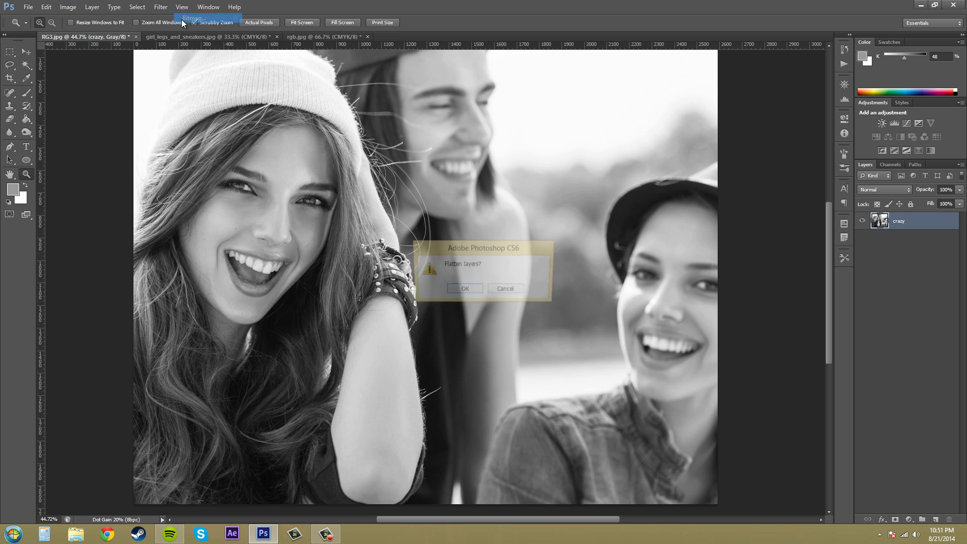
pyautogui.click(464, 291)
pyautogui.click(470, 295)
pyautogui.click(462, 337)
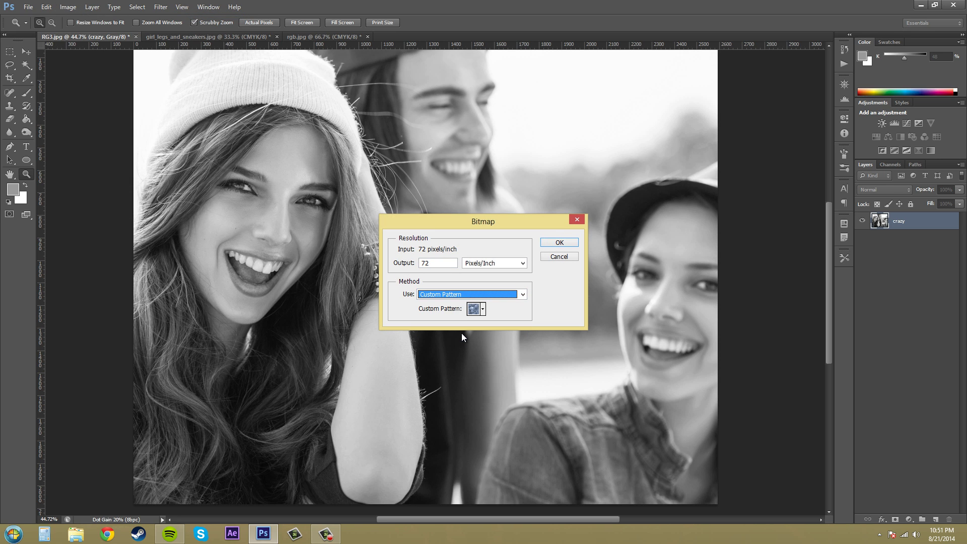
# Apply the grey texture pattern (third swatch) as the custom bitmap pattern
pyautogui.click(483, 309)
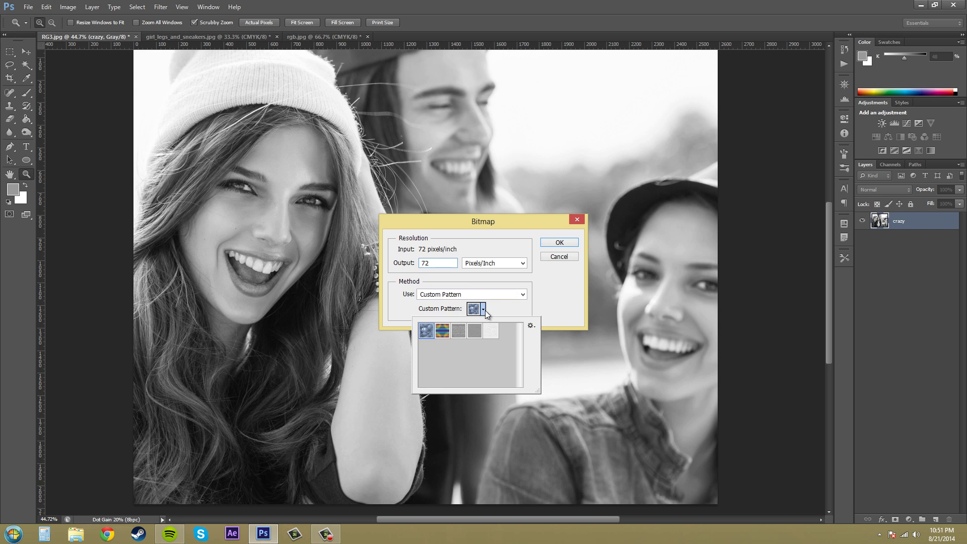
pyautogui.click(458, 331)
pyautogui.click(565, 246)
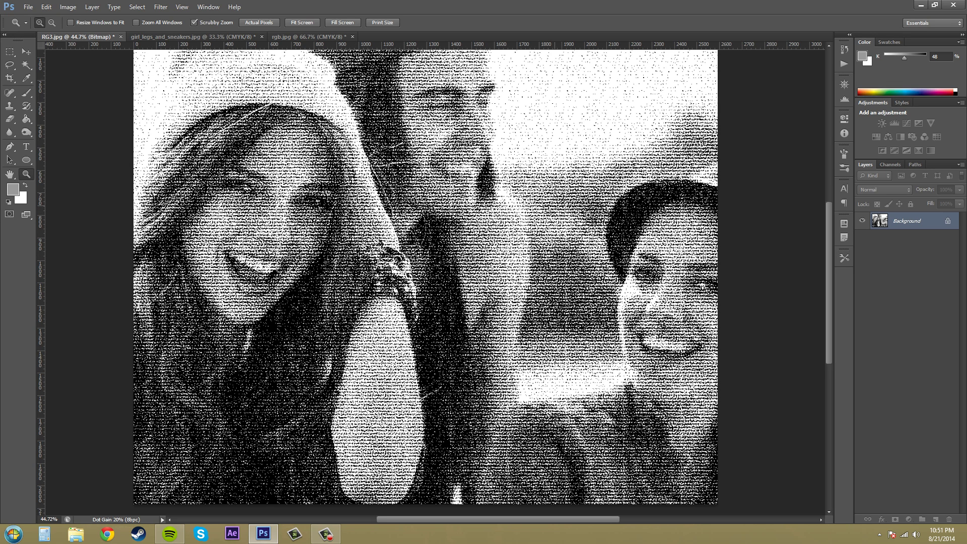
pyautogui.click(68, 7)
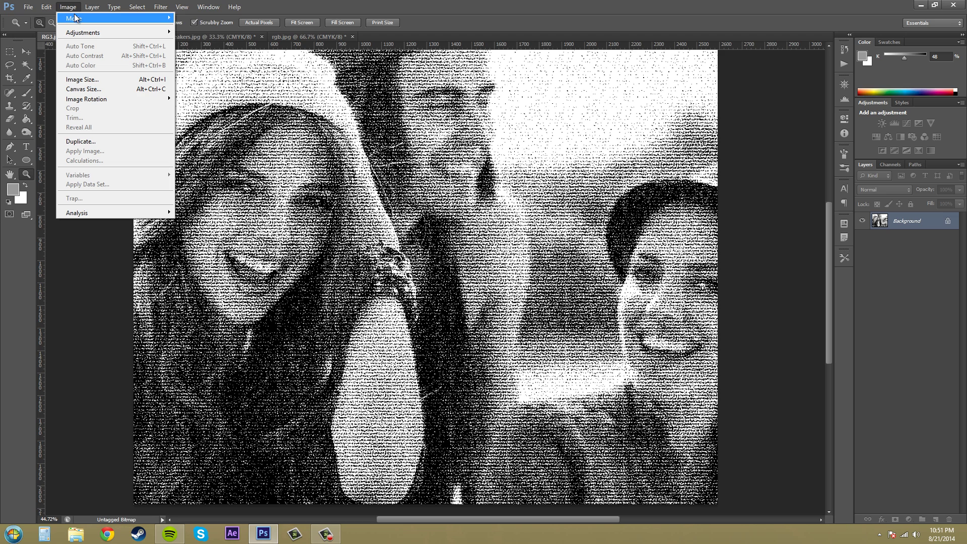
# Dismiss the mode menu and undo the grey-texture Custom Pattern conversion
pyautogui.moveTo(79, 18)
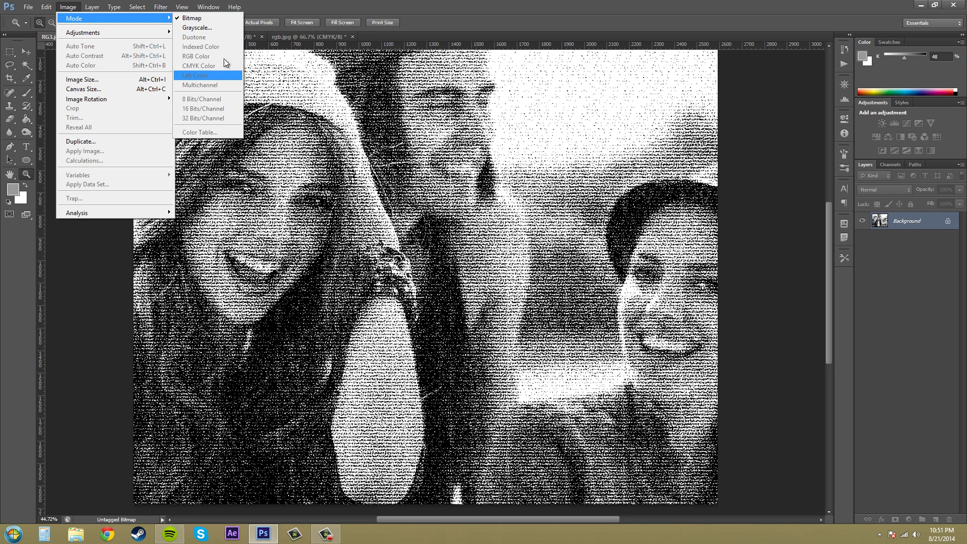
pyautogui.click(121, 375)
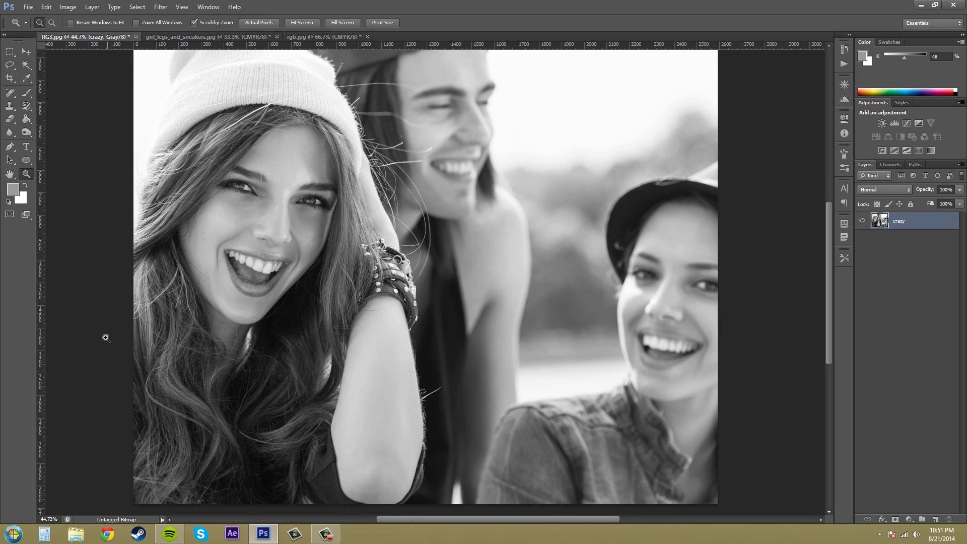
pyautogui.hotkey('ctrl', 'z')
# Reconvert to Bitmap with the first custom pattern swatch, then undo back to grayscale
pyautogui.click(79, 6)
pyautogui.moveTo(80, 18)
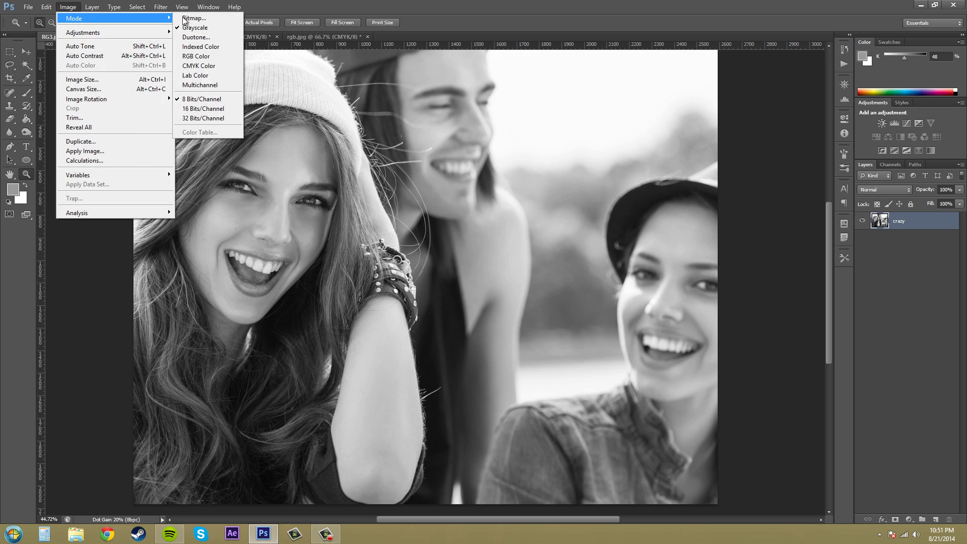
pyautogui.click(201, 18)
pyautogui.click(451, 291)
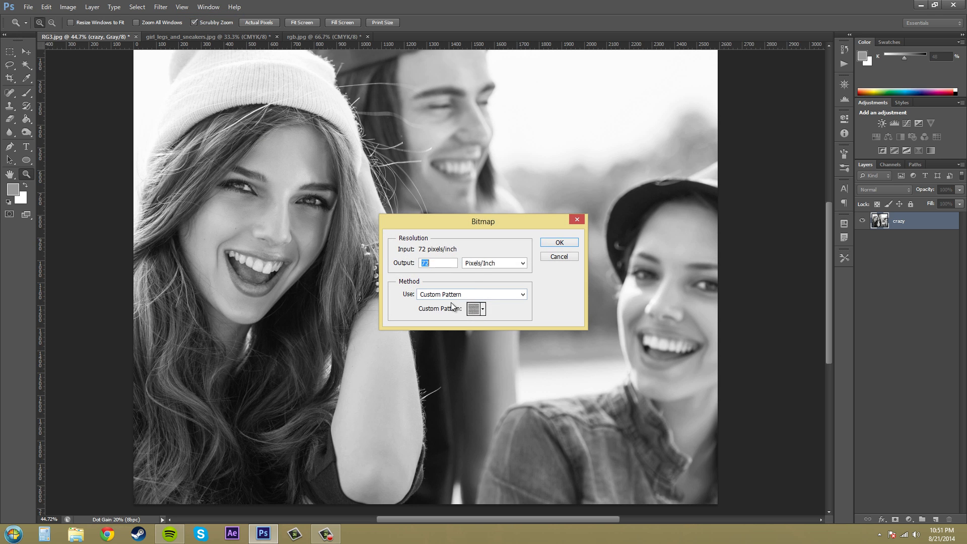
pyautogui.click(480, 309)
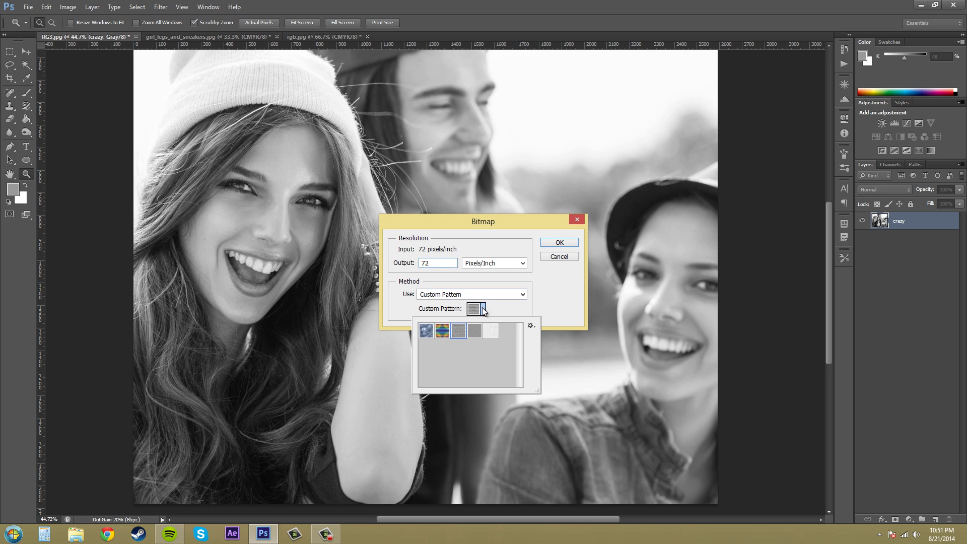
pyautogui.click(425, 330)
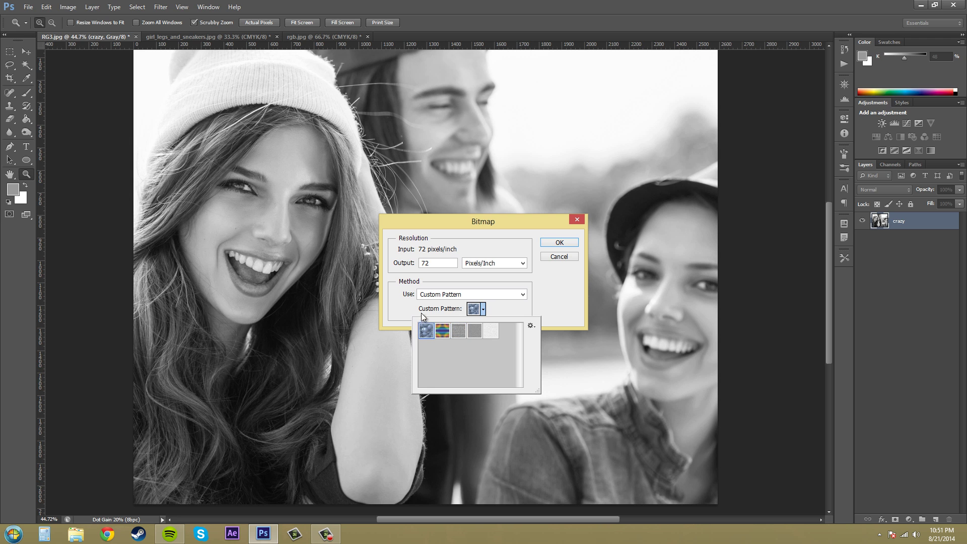
pyautogui.click(560, 244)
pyautogui.click(560, 244)
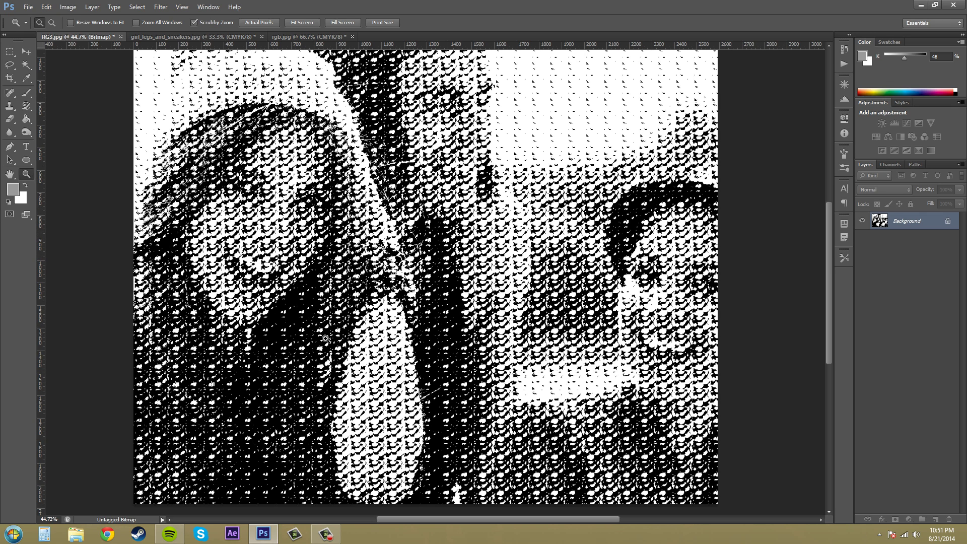
pyautogui.hotkey('ctrl', 'z')
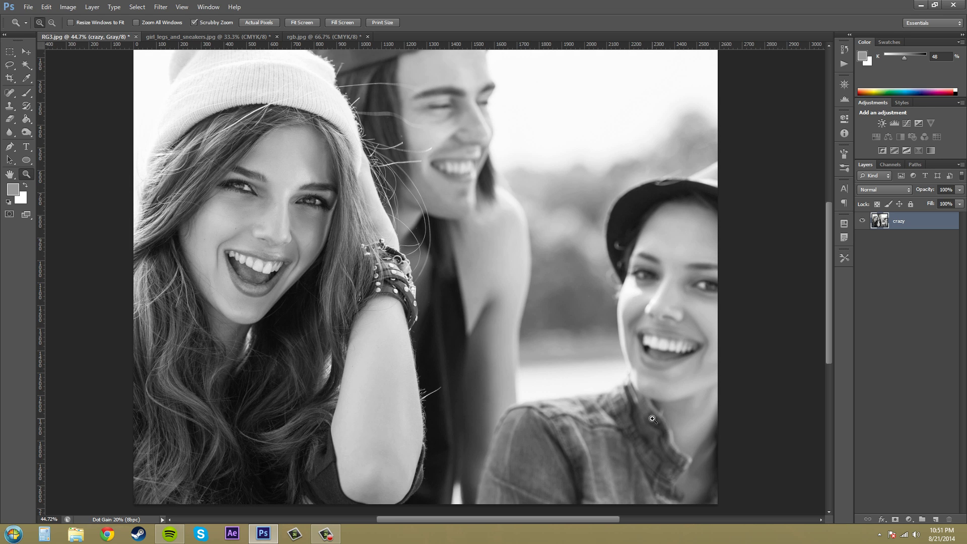